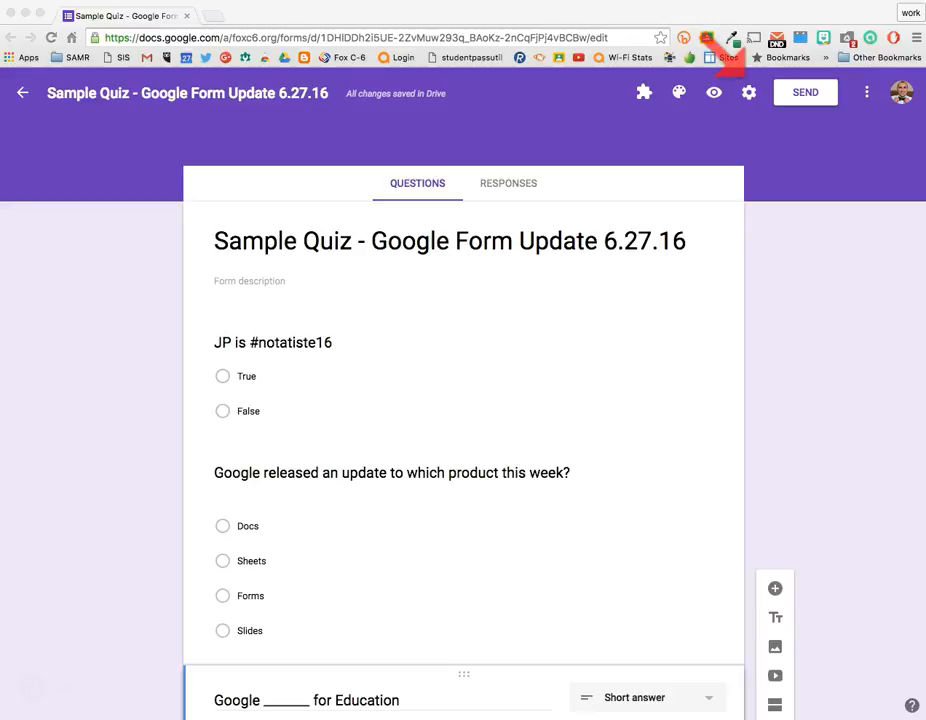
Turn off response receipts in the form's settings and make the form a quiz
{"action": "left_click", "coordinate": [749, 92]}
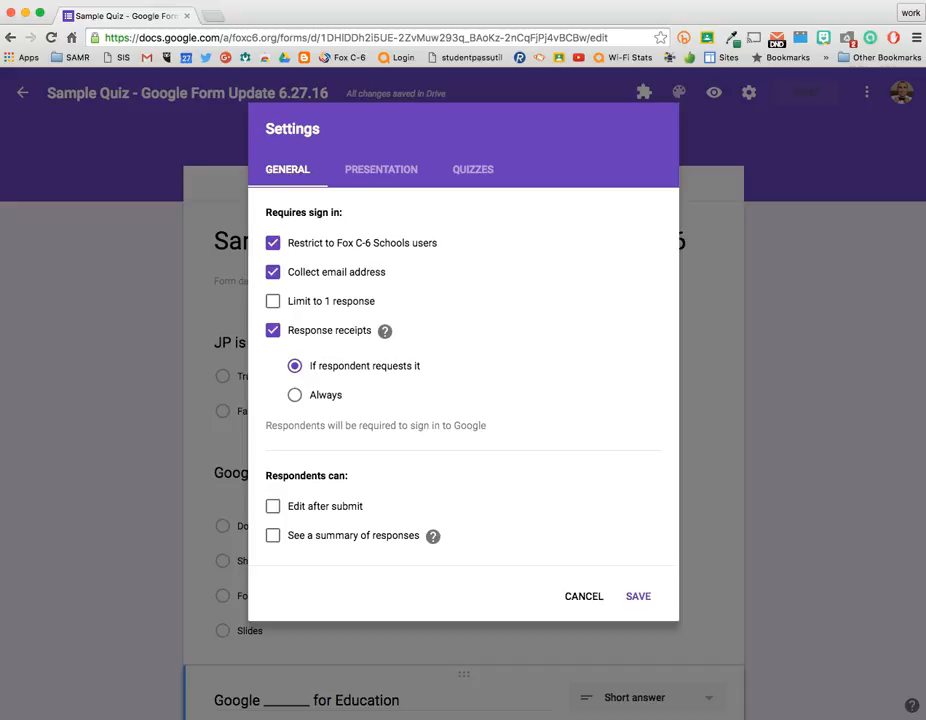
{"action": "left_click", "coordinate": [272, 330]}
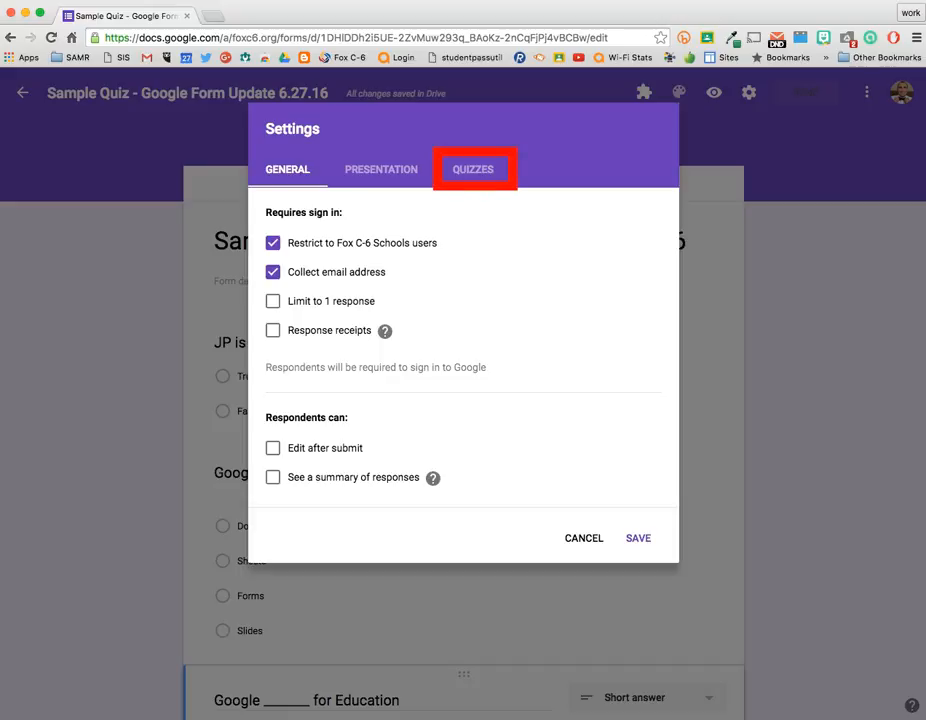
{"action": "left_click", "coordinate": [473, 169]}
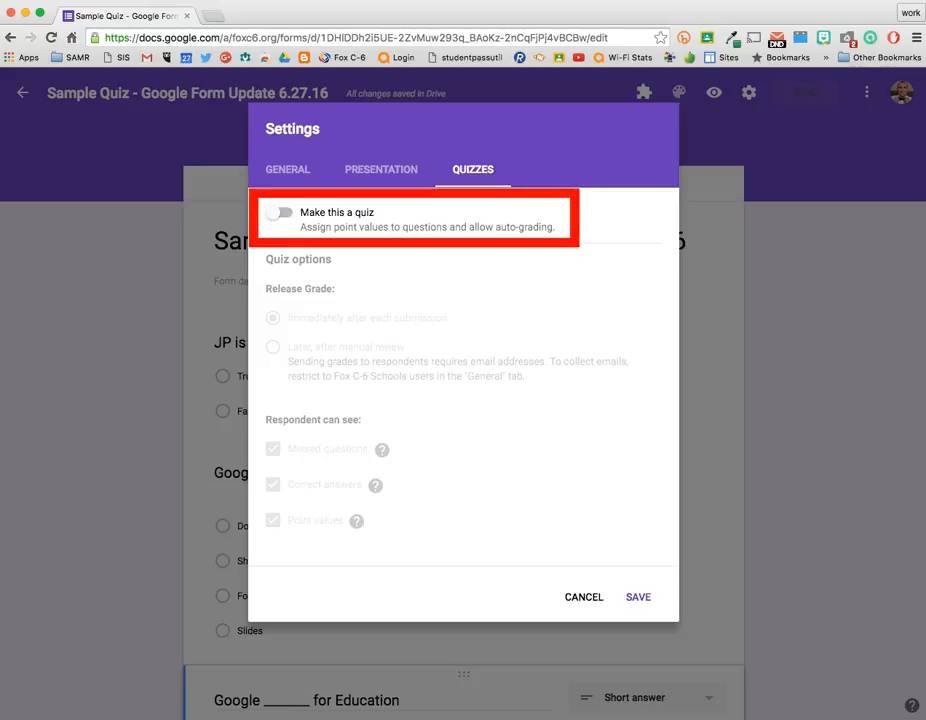
{"action": "left_click", "coordinate": [279, 212]}
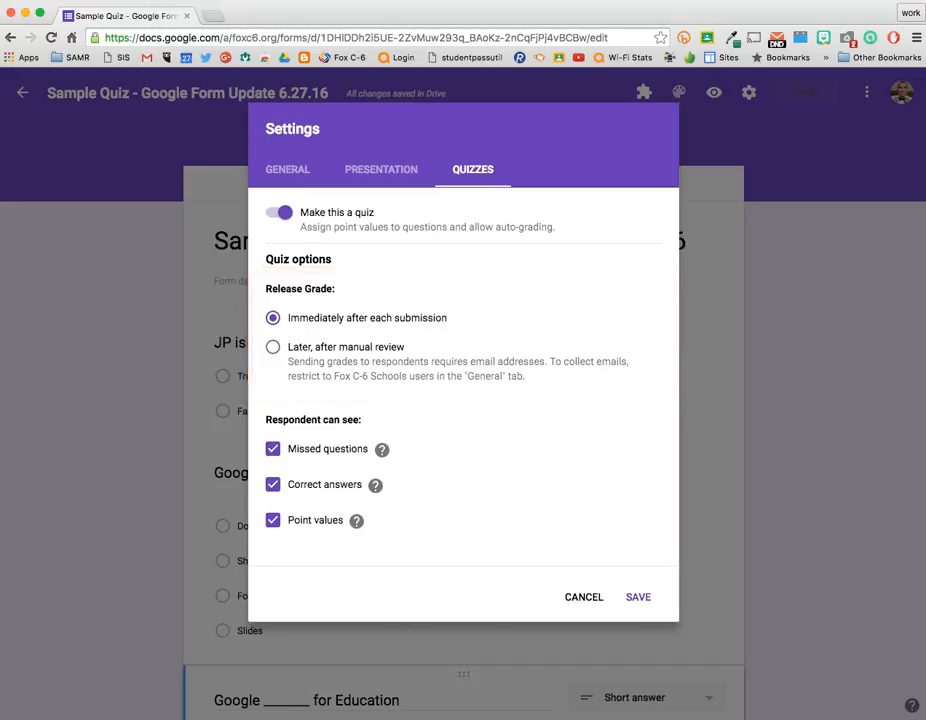
Set grades to release later, after manual review, hide correct answers from respondents, and save the settings
{"action": "left_click", "coordinate": [273, 347]}
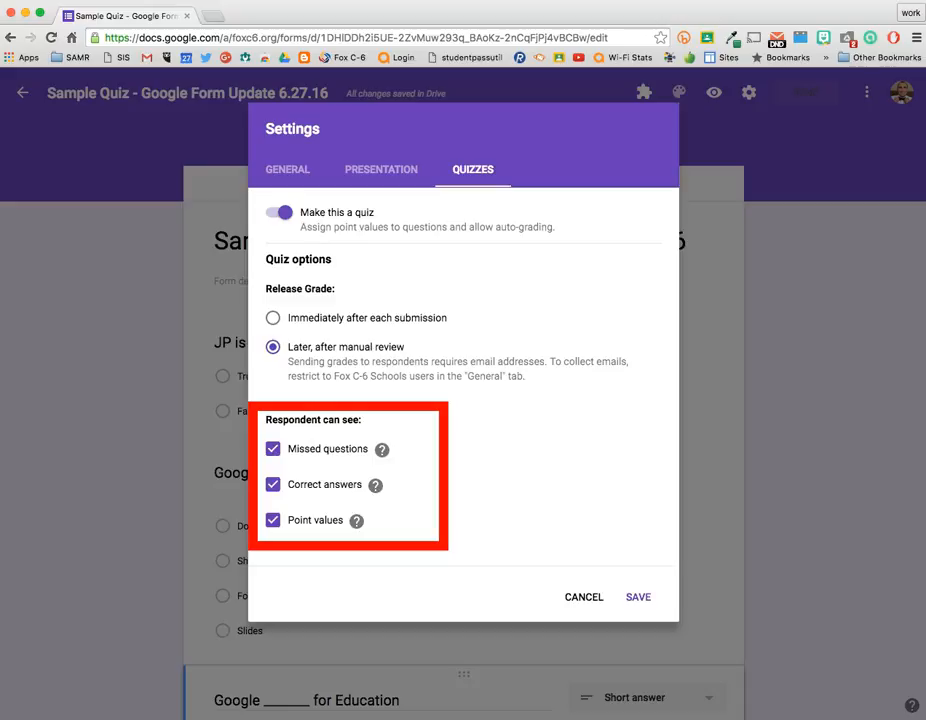
{"action": "left_click", "coordinate": [272, 484]}
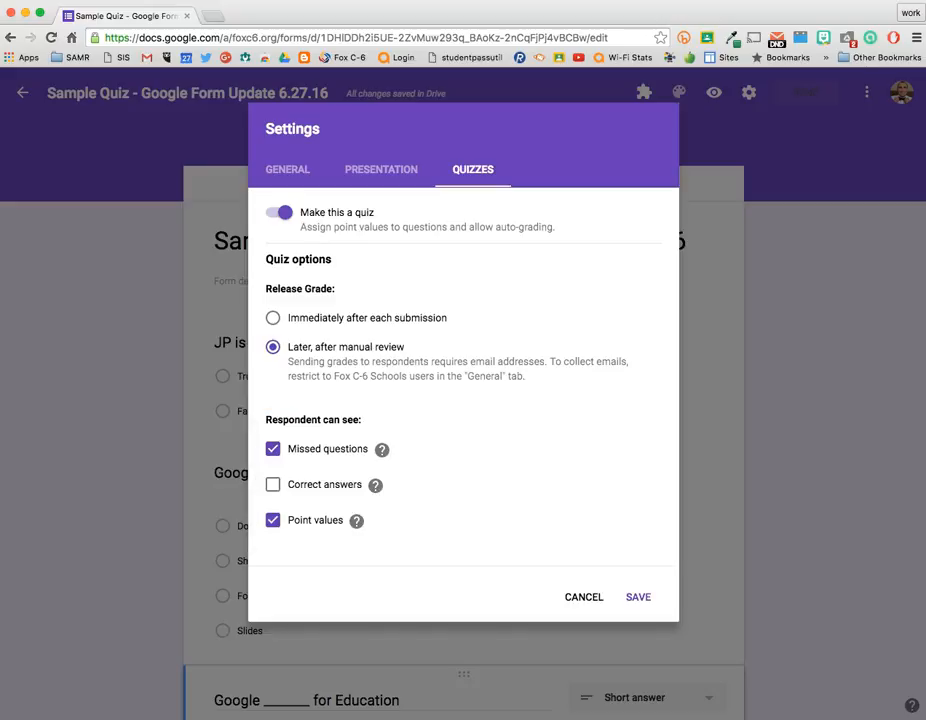
{"action": "left_click", "coordinate": [638, 597]}
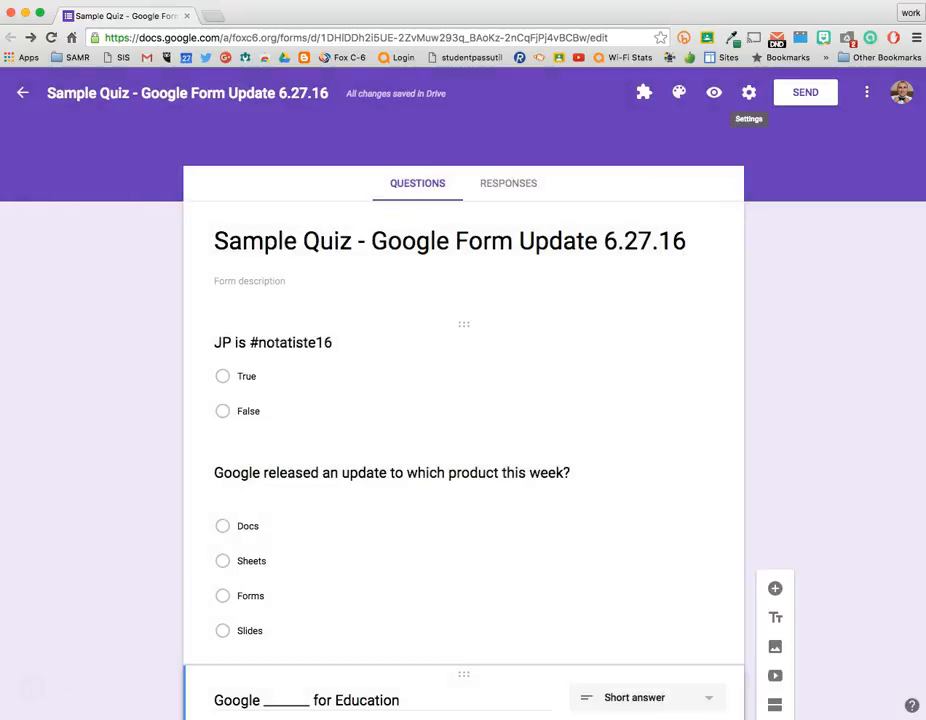
Set the answer key of the "JP is #notatiste16" question to True, worth 5 points
{"action": "scroll", "coordinate": [463, 330], "scroll_direction": "down", "scroll_amount": 2}
{"action": "scroll", "coordinate": [463, 330], "scroll_direction": "up", "scroll_amount": 1}
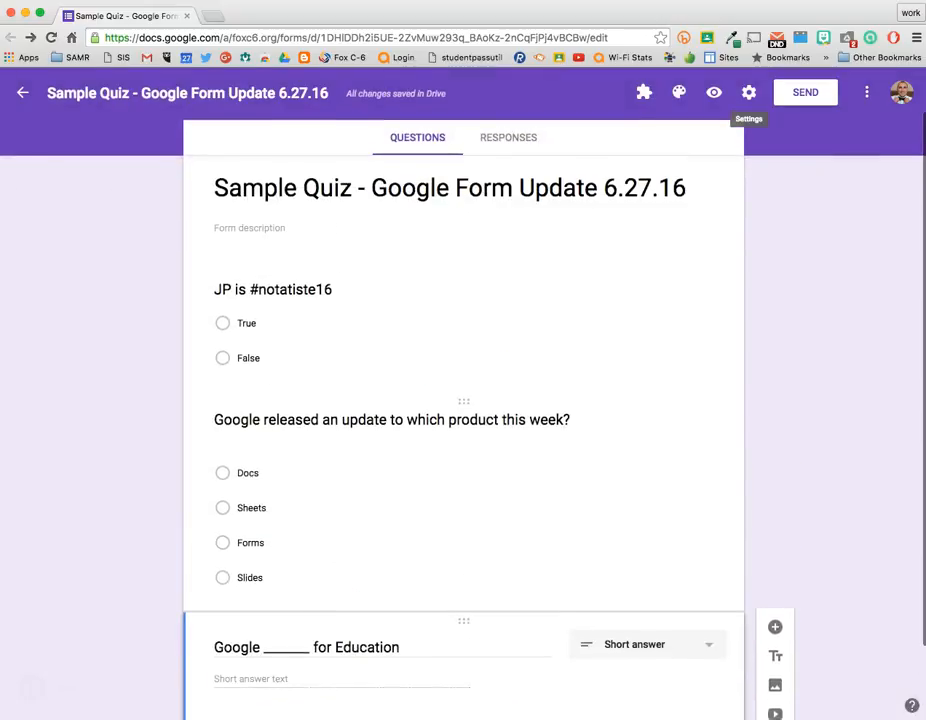
{"action": "left_click", "coordinate": [361, 324]}
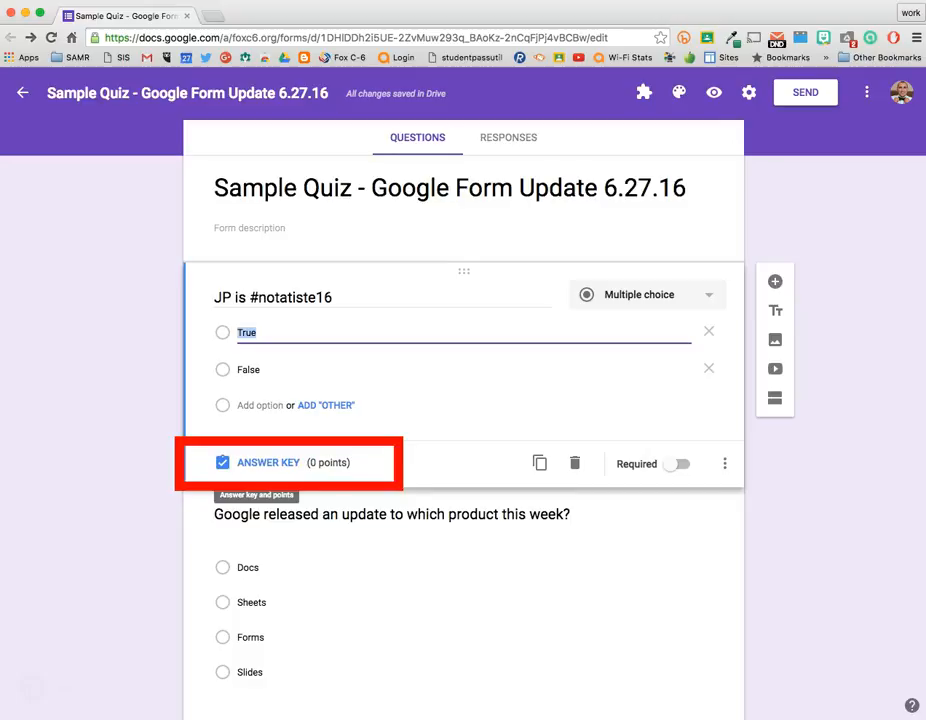
{"action": "left_click", "coordinate": [258, 463]}
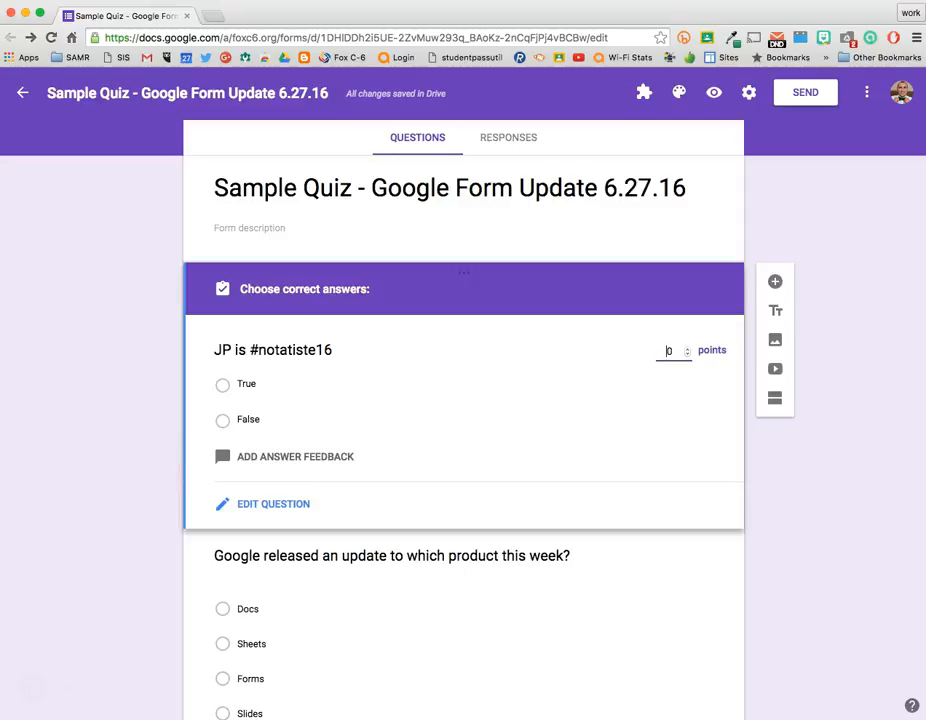
{"action": "left_click", "coordinate": [223, 385]}
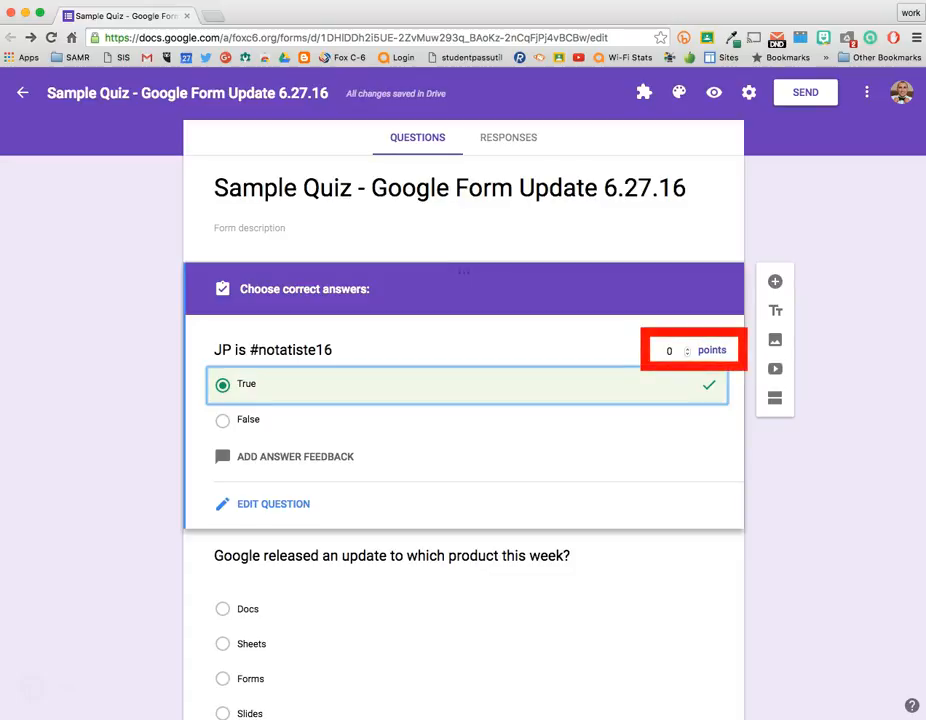
{"action": "left_click", "coordinate": [687, 348]}
{"action": "left_click", "coordinate": [687, 348]}
{"action": "left_click", "coordinate": [687, 348]}
{"action": "left_click", "coordinate": [687, 348]}
{"action": "left_click", "coordinate": [687, 348]}
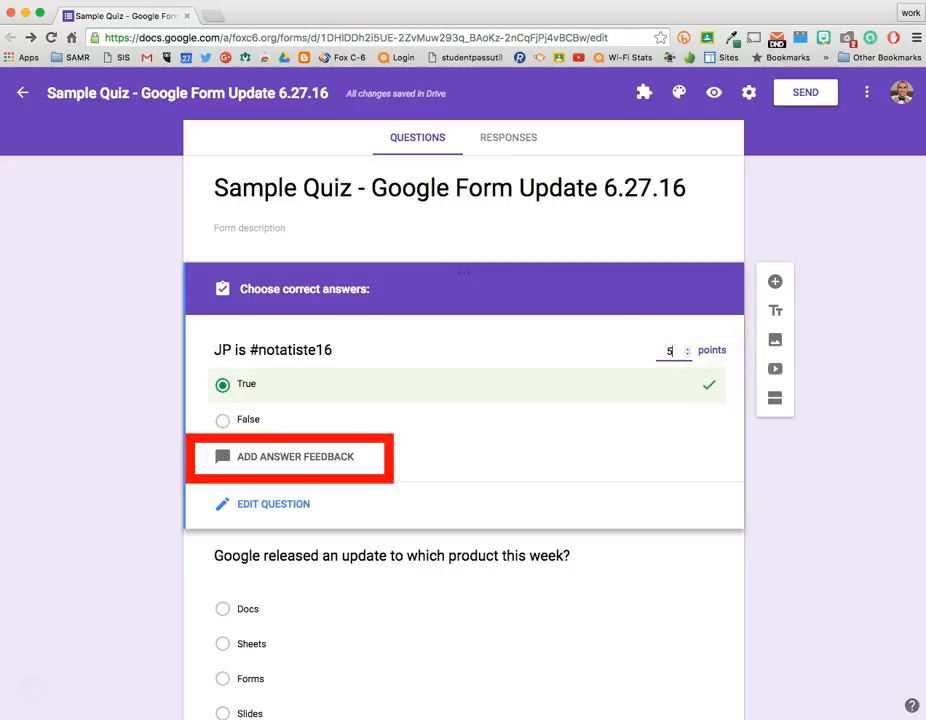
Add the feedback "This is incorrect. I am recording this video from my office." for incorrect answers and "Way to go!" for correct answers
{"action": "left_click", "coordinate": [295, 456]}
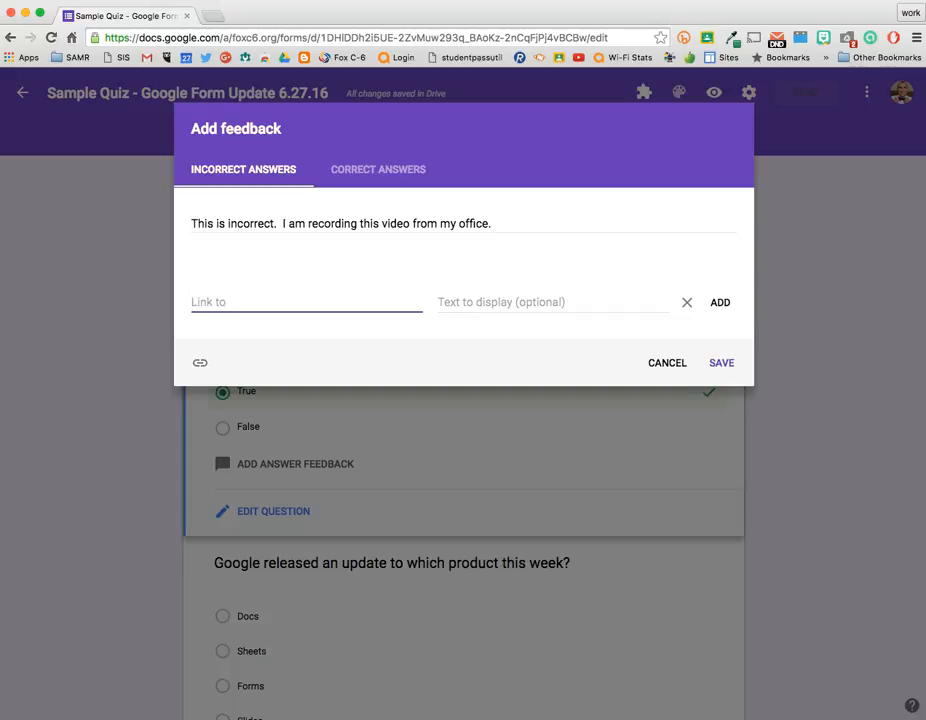
{"action": "left_click", "coordinate": [721, 363]}
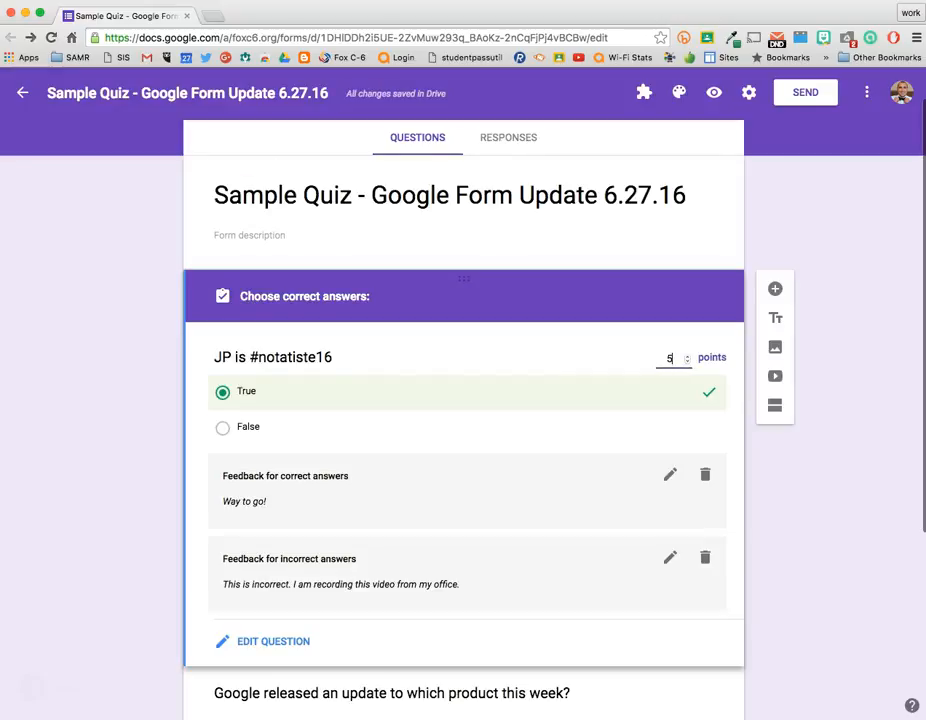
Mark Forms as the correct answer for the product update question, worth 5 points, and select the "Google ______ for Education" question
{"action": "scroll", "coordinate": [464, 438], "scroll_direction": "down", "scroll_amount": 3}
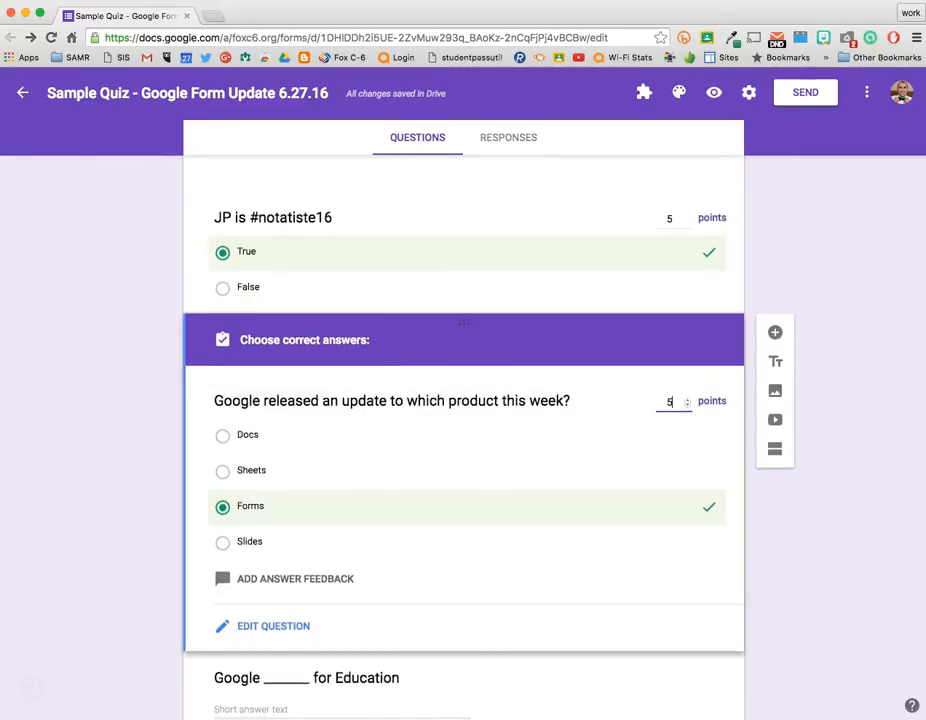
{"action": "scroll", "coordinate": [464, 438], "scroll_direction": "down", "scroll_amount": 1}
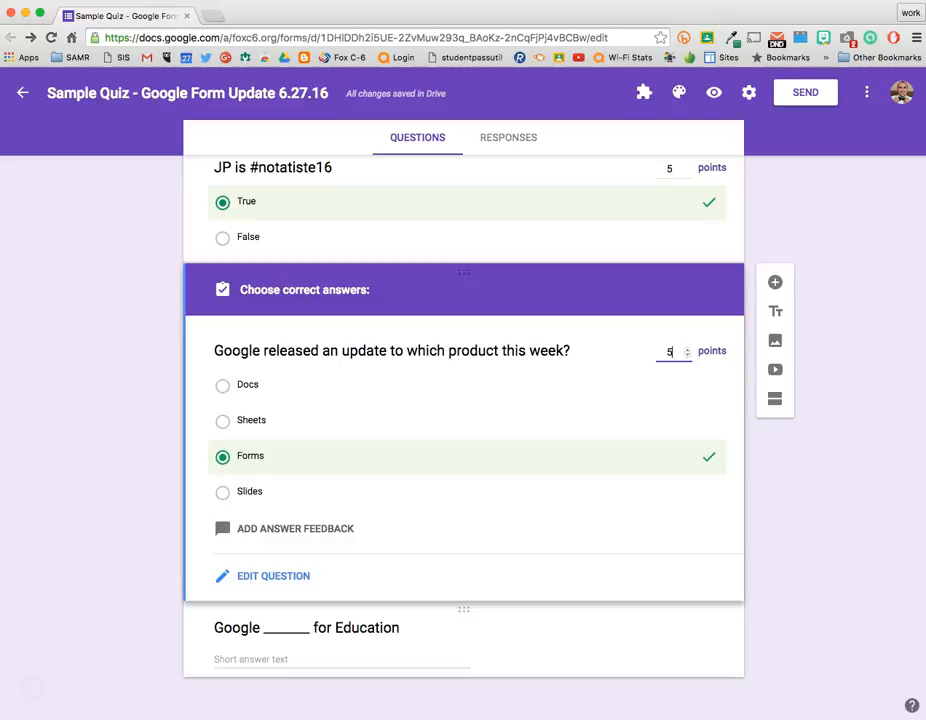
{"action": "left_click", "coordinate": [350, 632]}
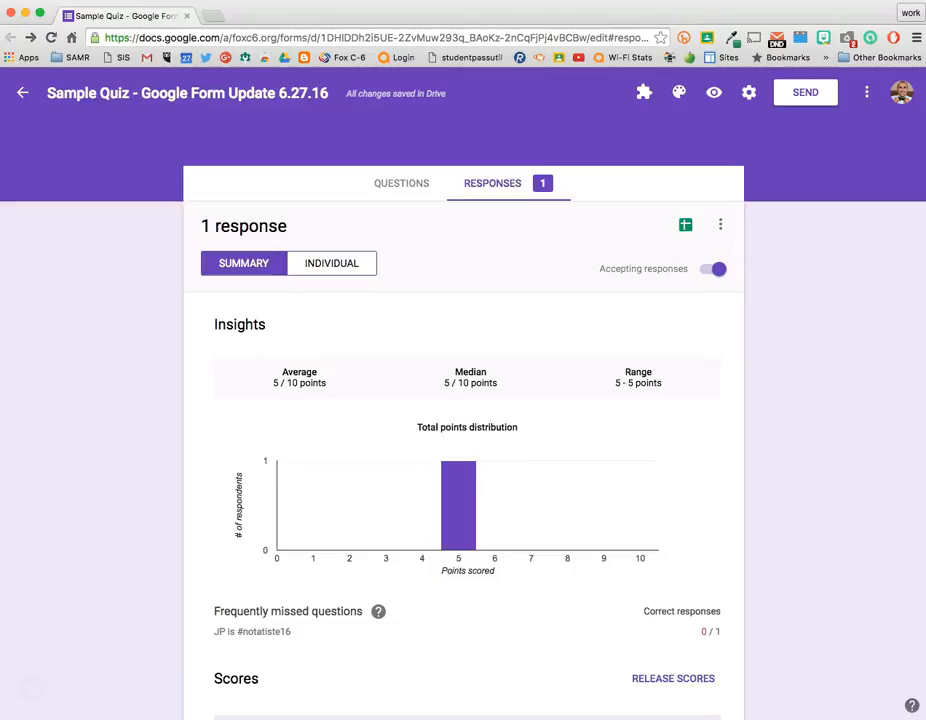
Review the response summary and release the quiz score to the listed respondent by email
{"action": "scroll", "coordinate": [462, 430], "scroll_direction": "down", "scroll_amount": 5}
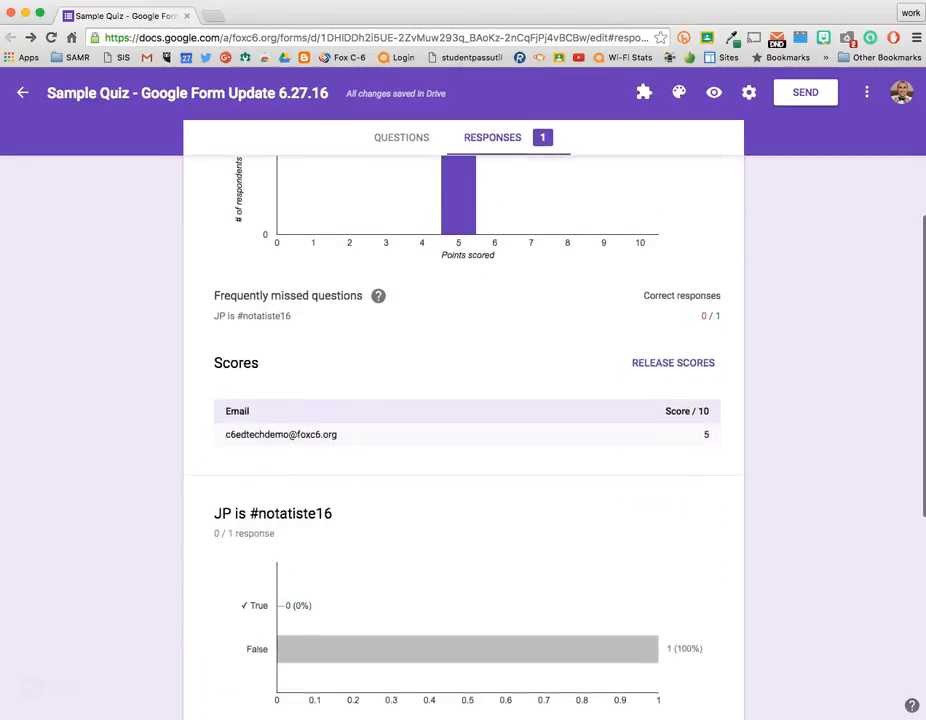
{"action": "scroll", "coordinate": [462, 430], "scroll_direction": "down", "scroll_amount": 3}
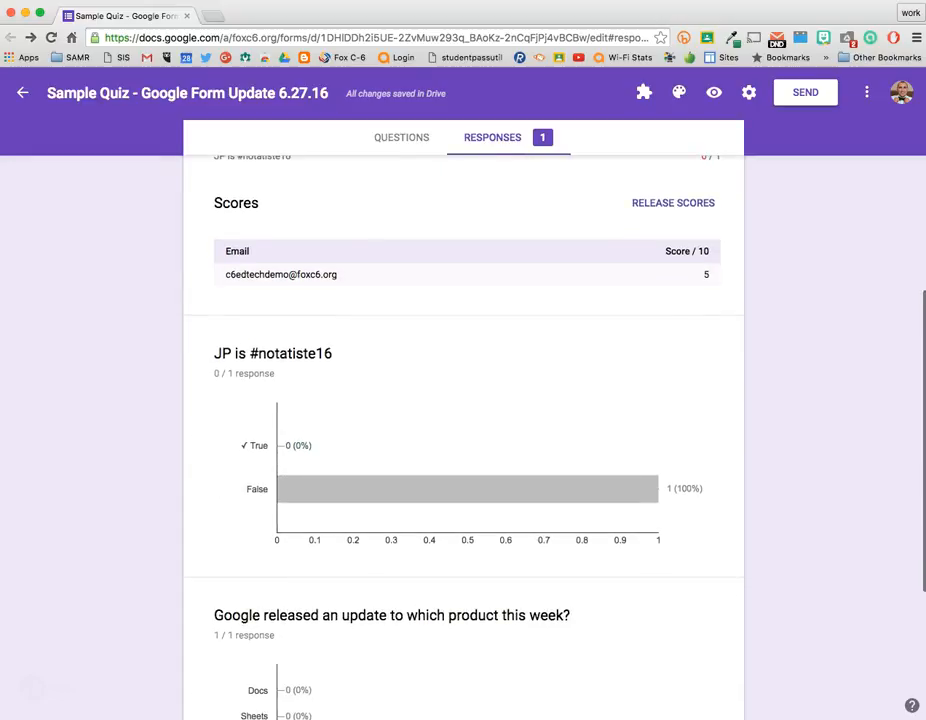
{"action": "scroll", "coordinate": [650, 480], "scroll_direction": "down", "scroll_amount": 4}
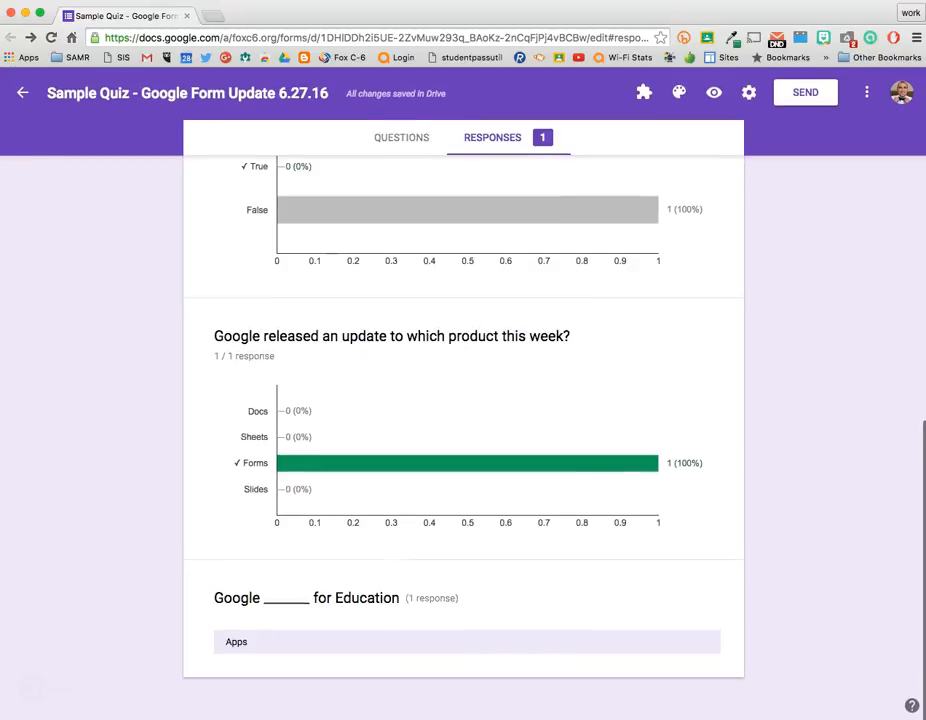
{"action": "scroll", "coordinate": [463, 420], "scroll_direction": "up", "scroll_amount": 8}
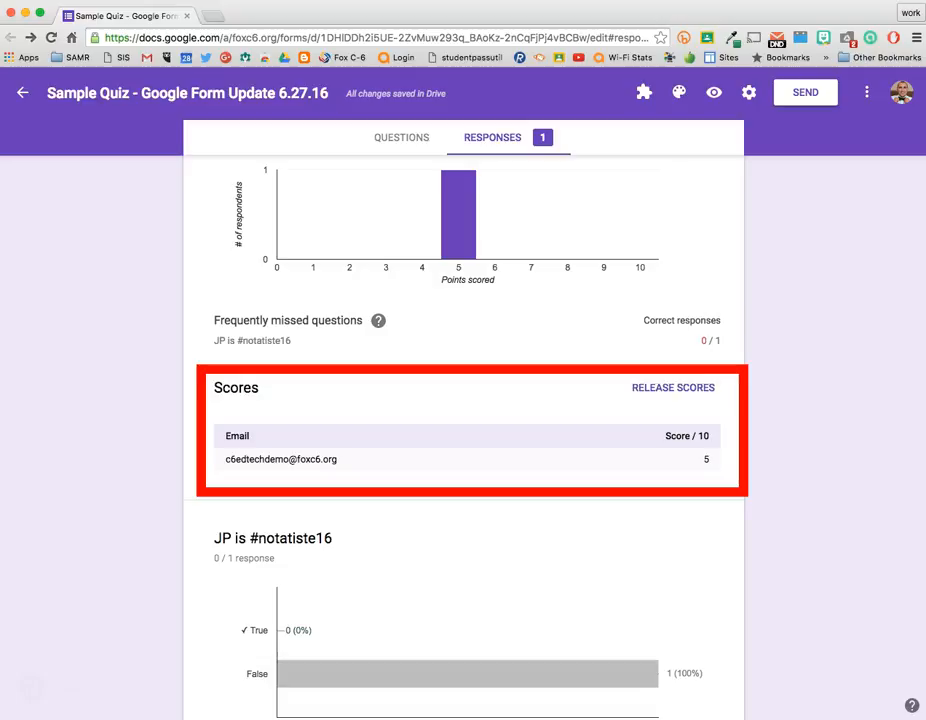
{"action": "left_click", "coordinate": [673, 387]}
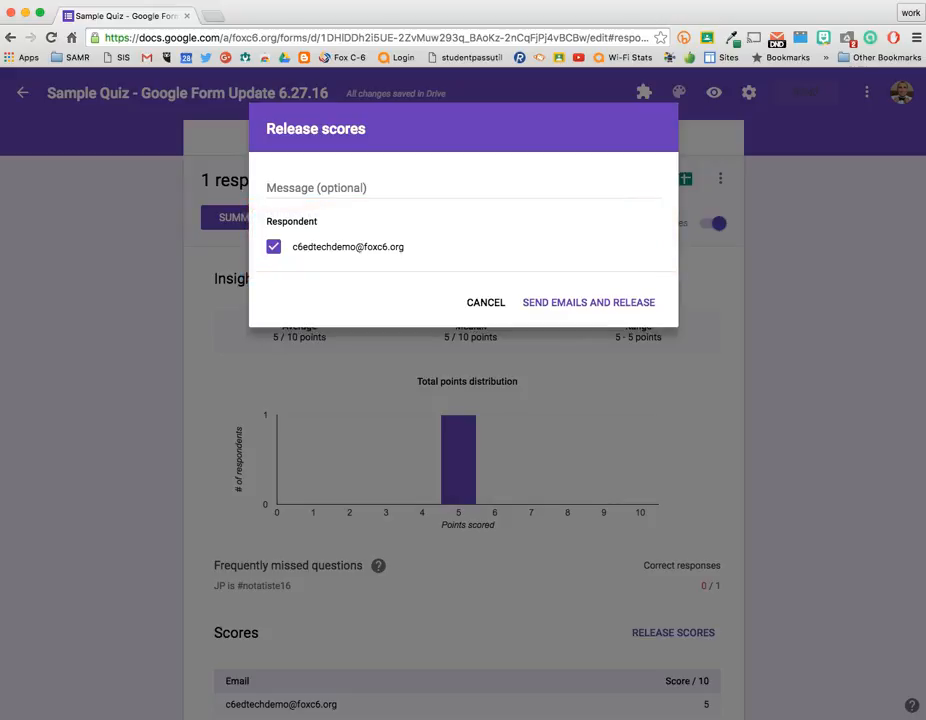
{"action": "left_click", "coordinate": [589, 303]}
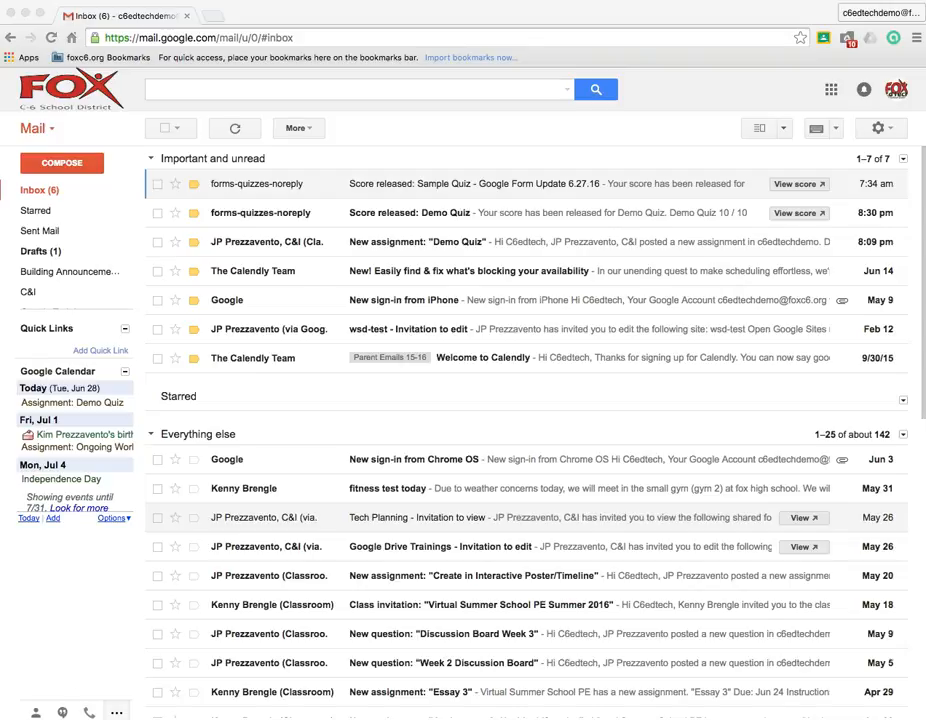
Switch to the respondent's Gmail inbox, open the score notification for Sample Quiz, and examine the graded quiz with its feedback
{"action": "left_click", "coordinate": [474, 184]}
{"action": "left_click", "coordinate": [474, 184]}
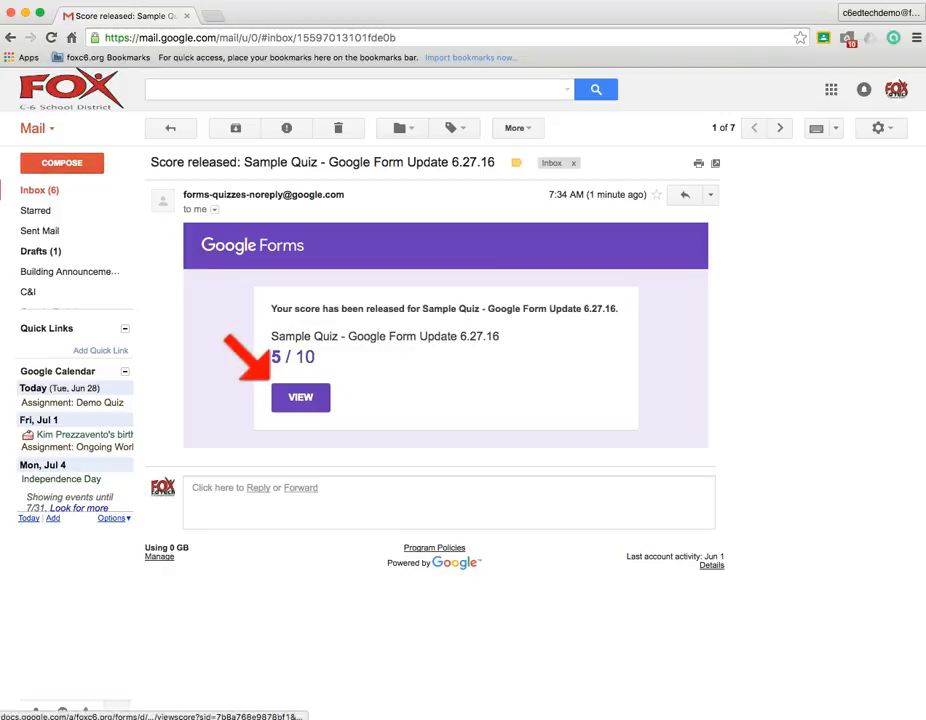
{"action": "left_click", "coordinate": [300, 397]}
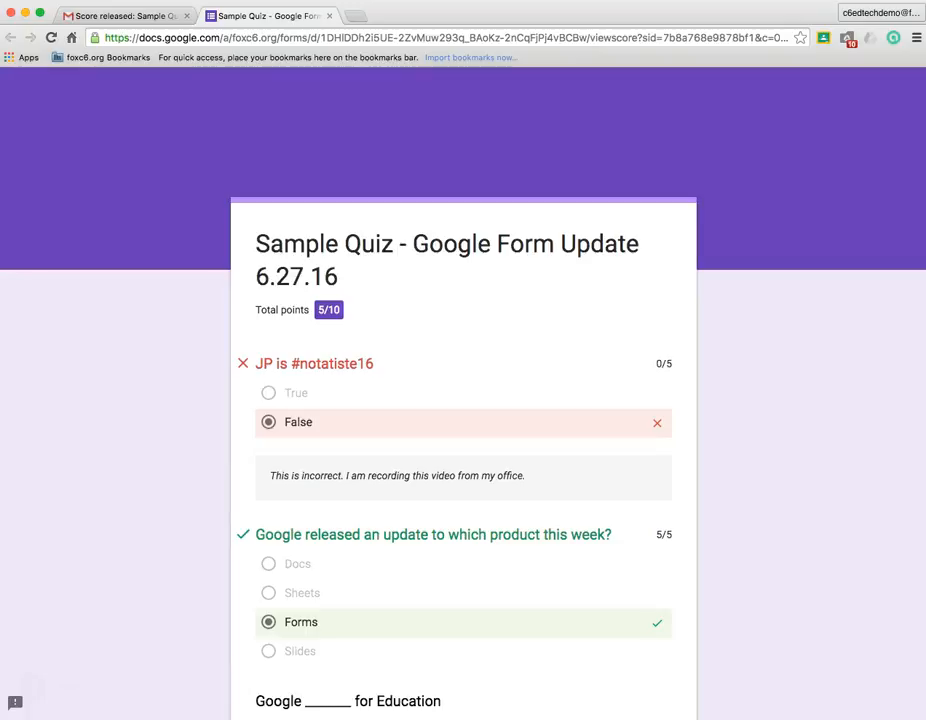
{"action": "scroll", "coordinate": [463, 400], "scroll_direction": "down", "scroll_amount": 3}
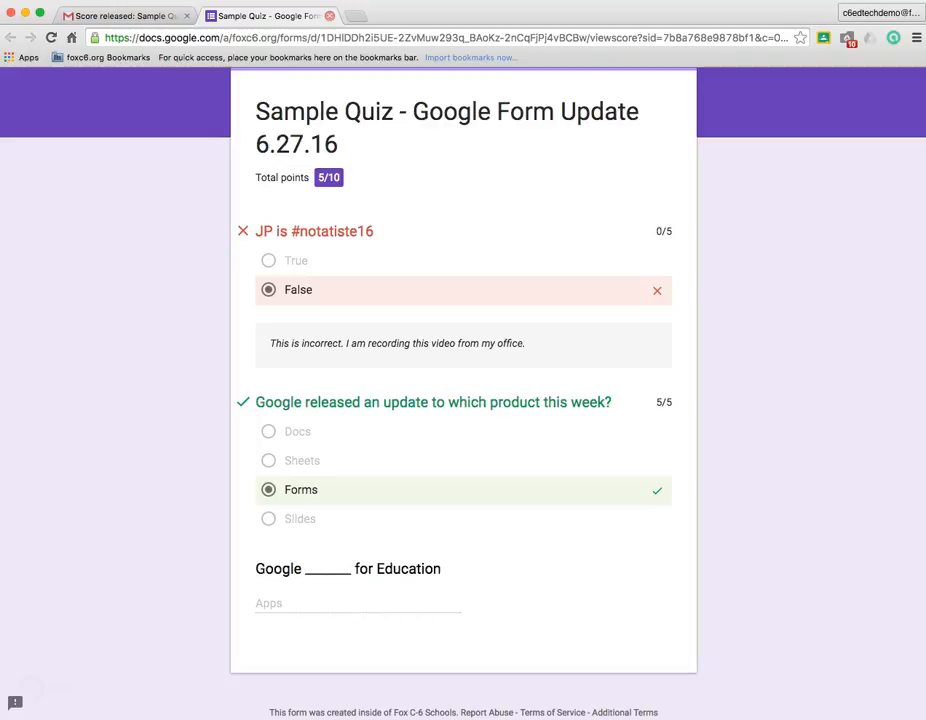
{"action": "left_click", "coordinate": [329, 15]}
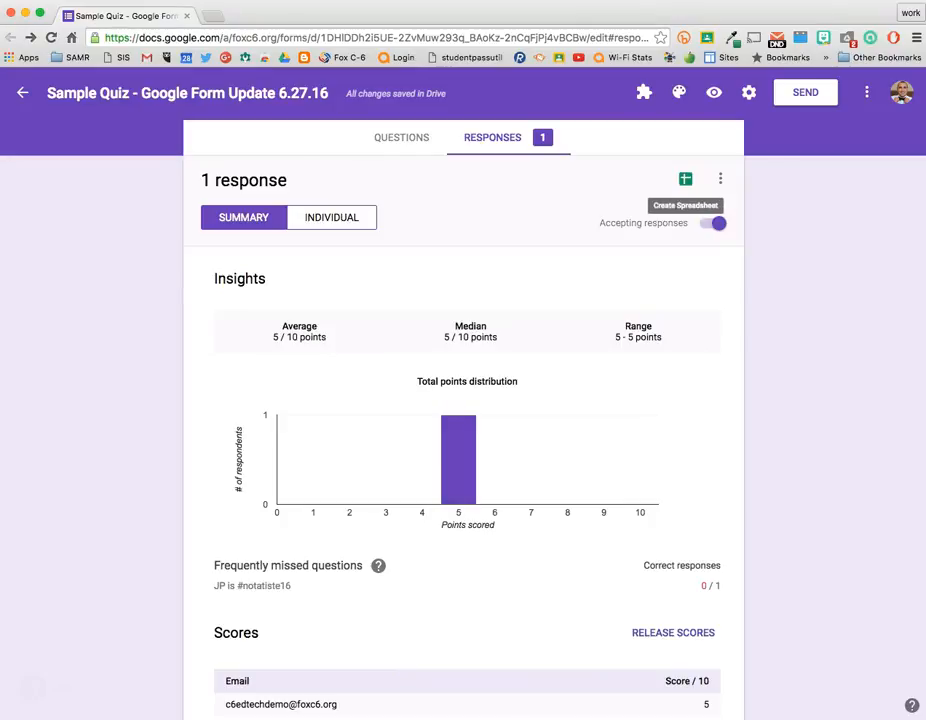
Create a new spreadsheet as the destination for the quiz responses, keeping the suggested name
{"action": "left_click", "coordinate": [685, 179]}
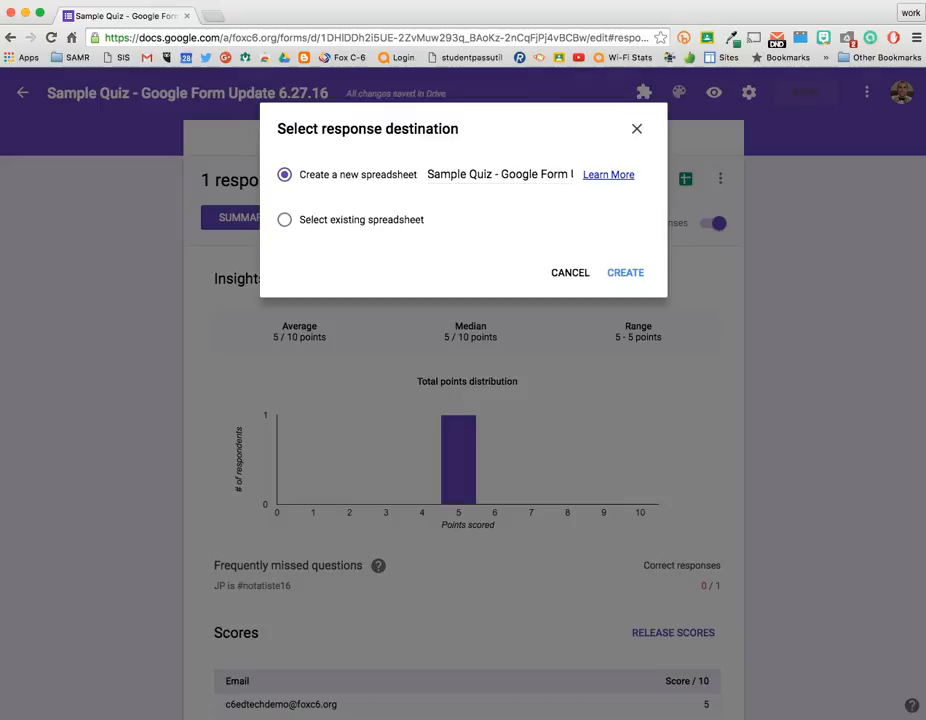
{"action": "left_click", "coordinate": [625, 272]}
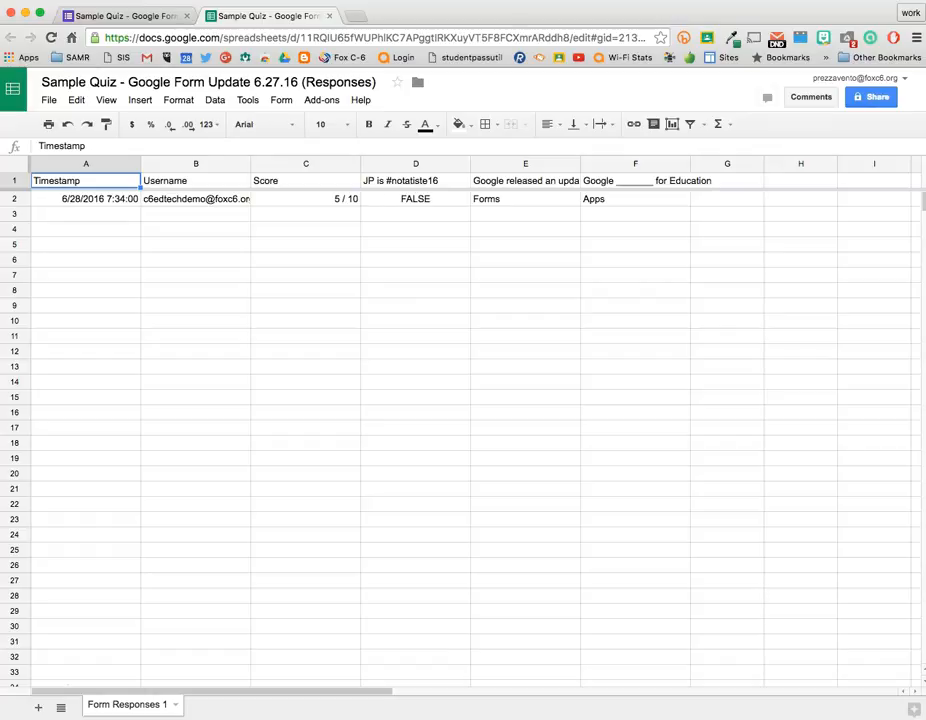
Change the respondent's score in cell C2 of the responses spreadsheet to 10
{"action": "left_click", "coordinate": [415, 198]}
{"action": "left_click", "coordinate": [415, 189]}
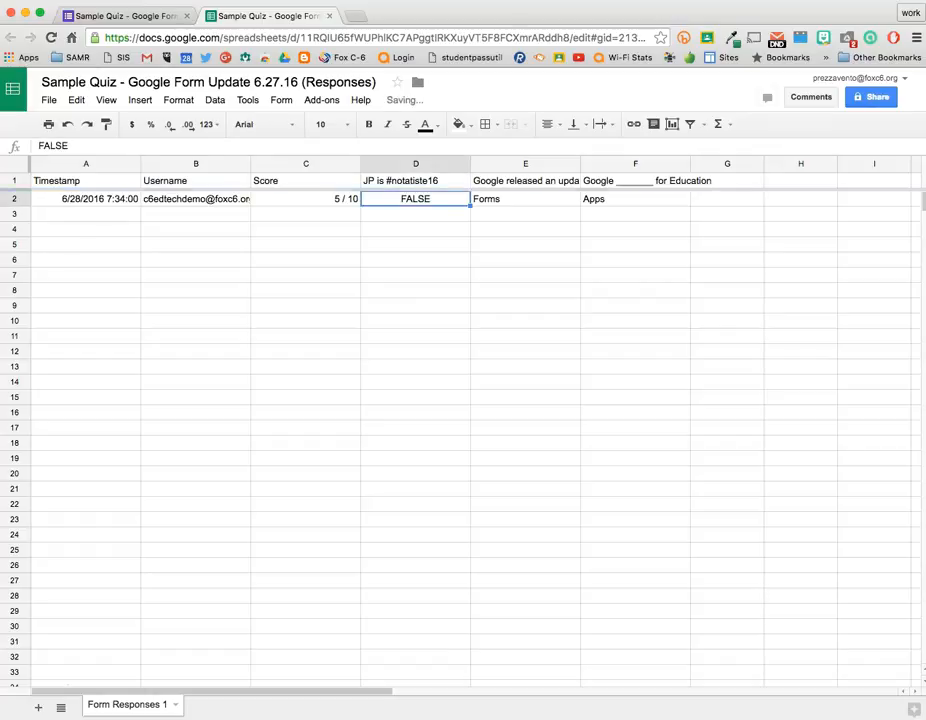
{"action": "left_click", "coordinate": [305, 199]}
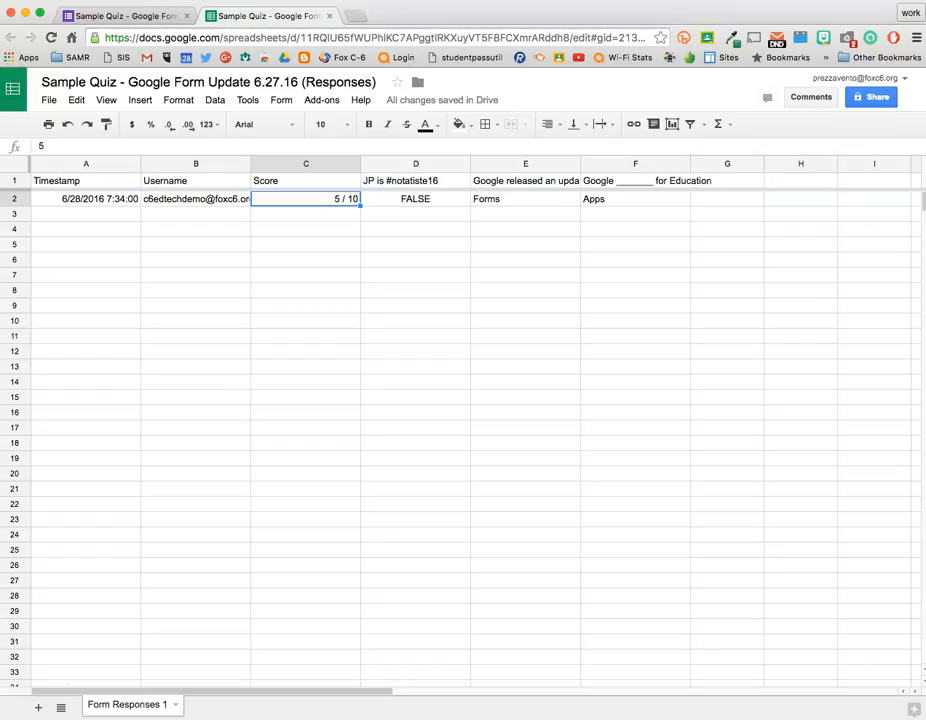
{"action": "left_click", "coordinate": [635, 163]}
{"action": "left_click", "coordinate": [305, 199]}
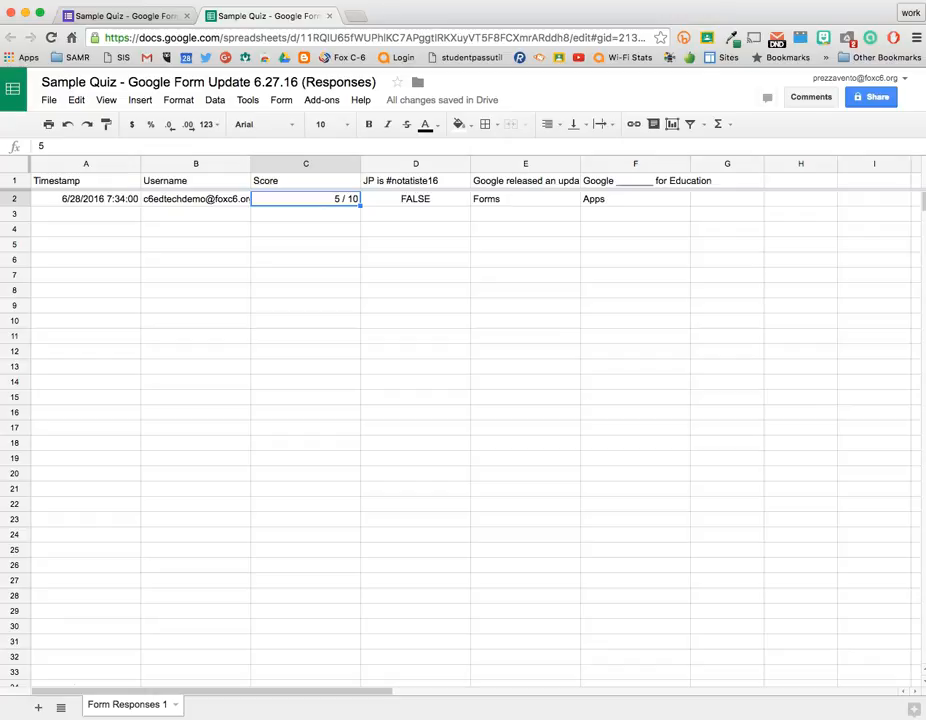
{"action": "left_click", "coordinate": [60, 146]}
{"action": "key", "text": "BackSpace"}
{"action": "type", "text": "10"}
{"action": "key", "text": "Tab"}
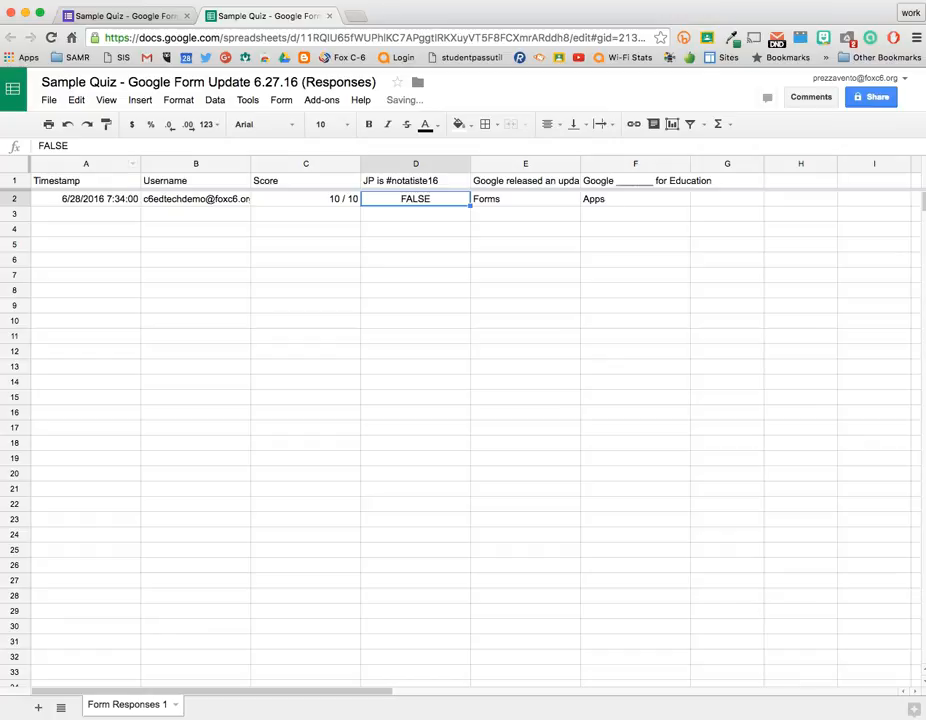